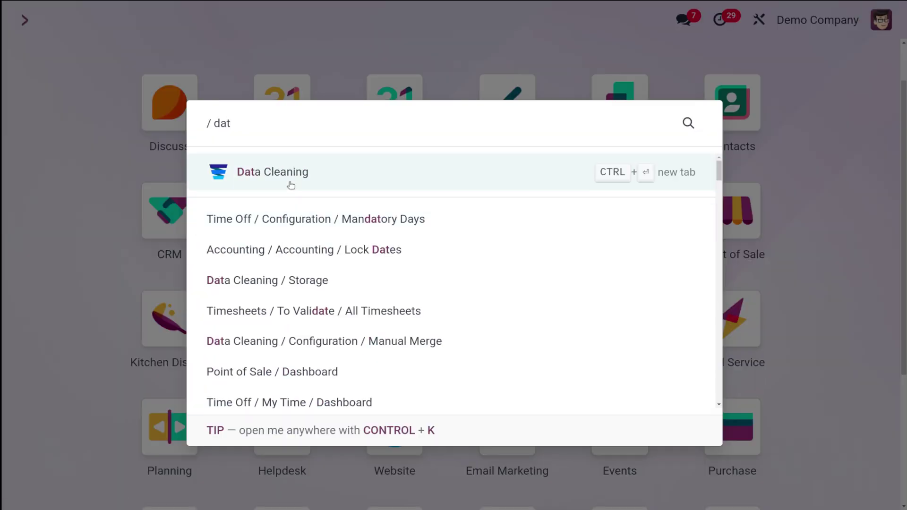
- Open the Deduplication rules list under Data Cleaning's Configuration menu
left_click(300, 174)
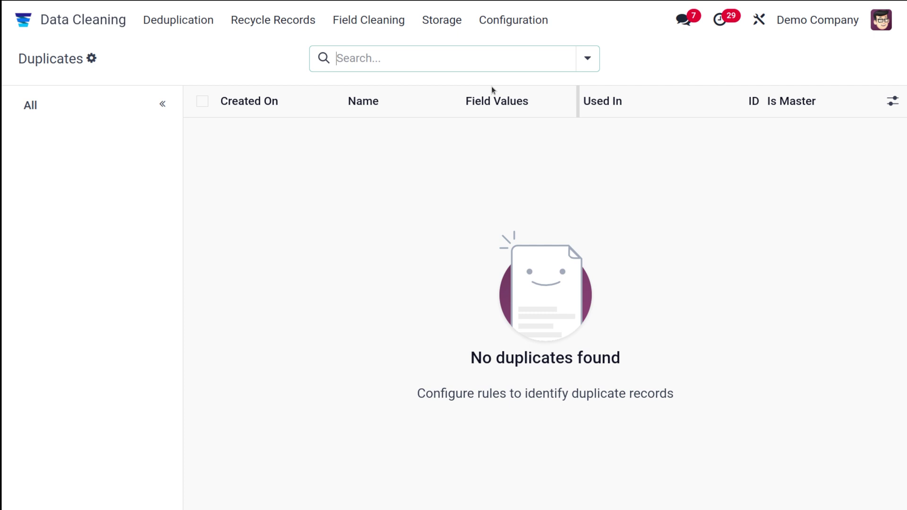
left_click(488, 27)
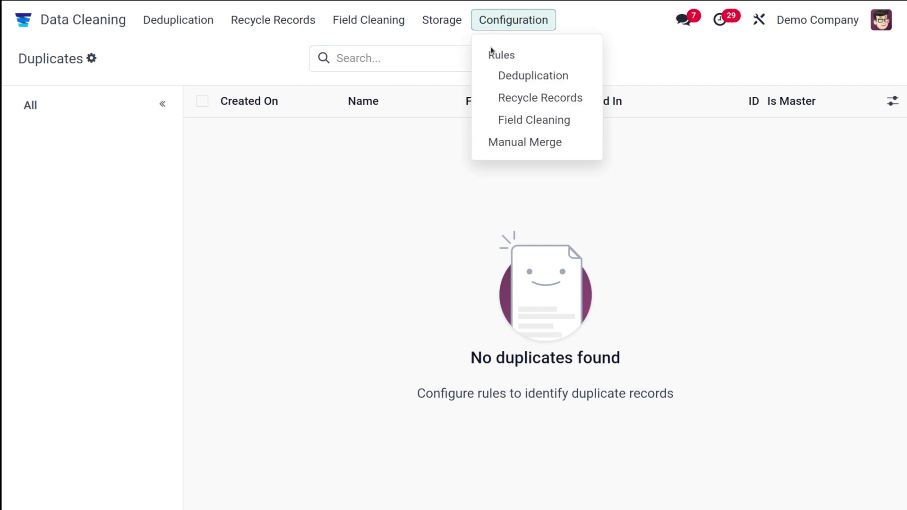
left_click(554, 83)
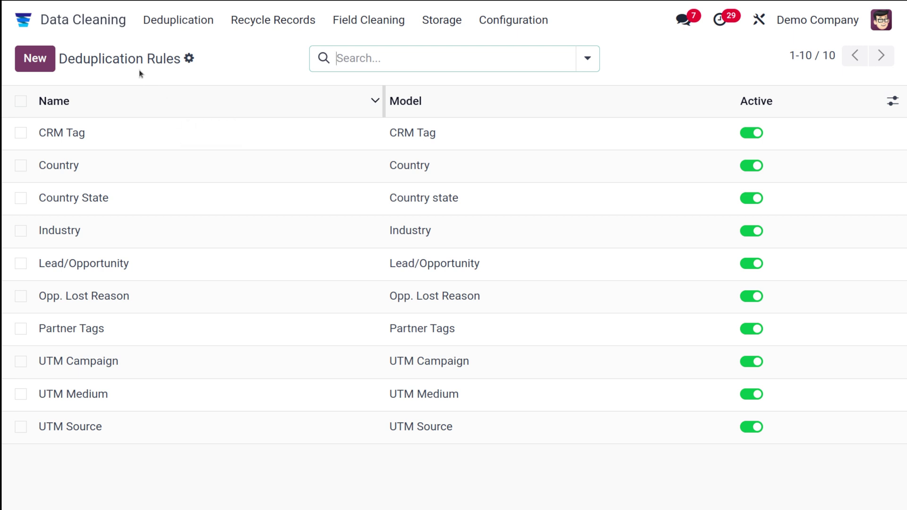
- Create a deduplication rule on the Contact model with Cross-Company matching turned on
left_click(47, 57)
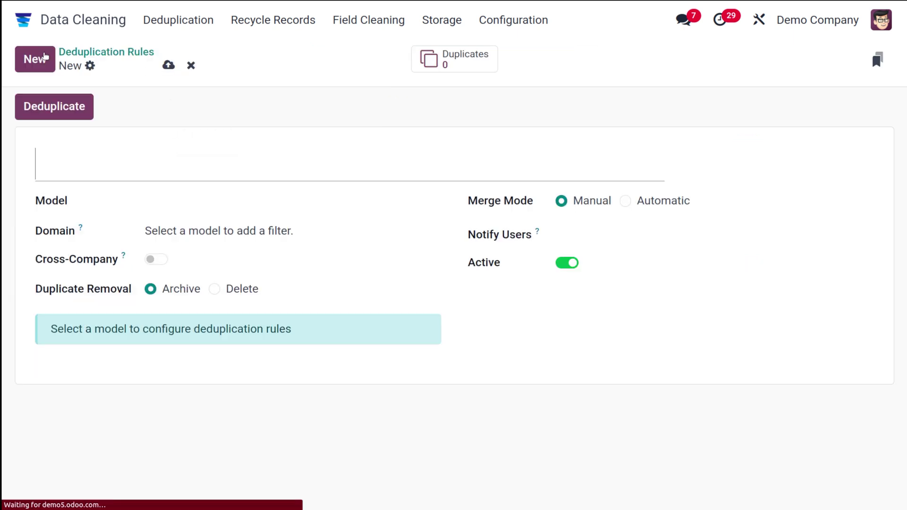
left_click(156, 202)
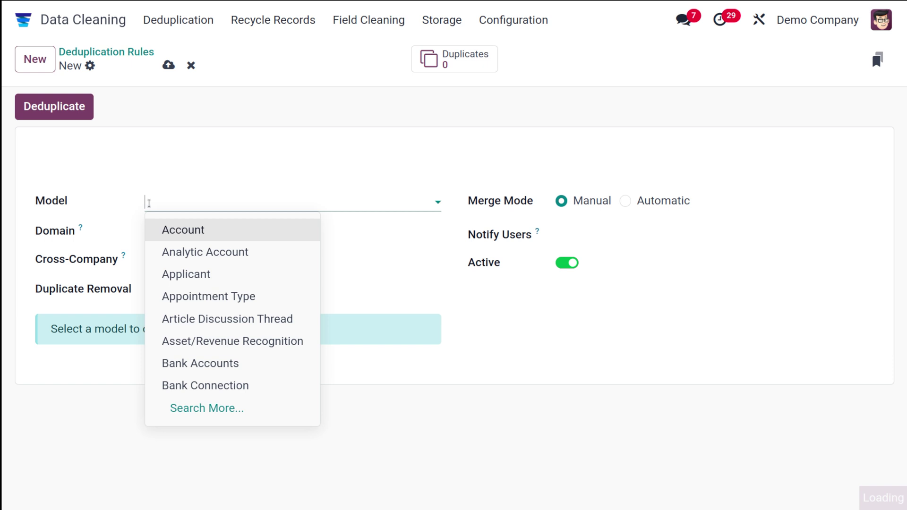
type("cont")
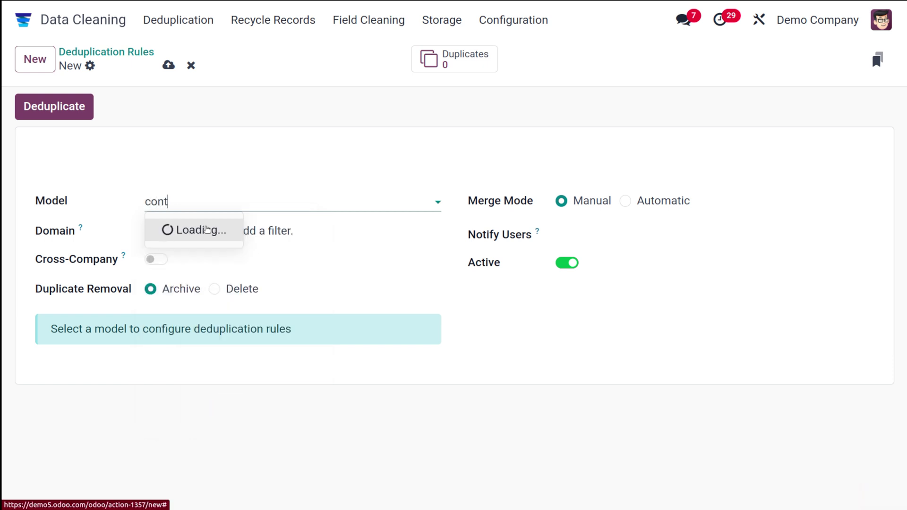
left_click(217, 236)
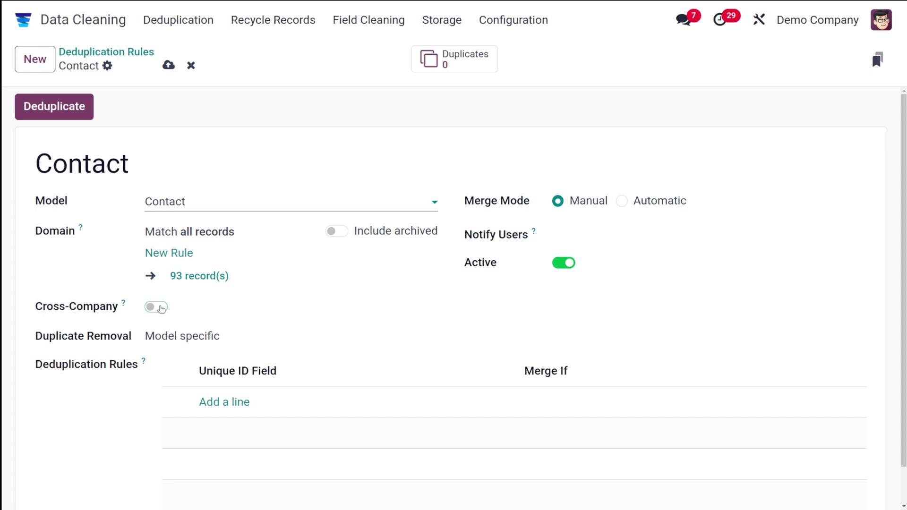
left_click(159, 307)
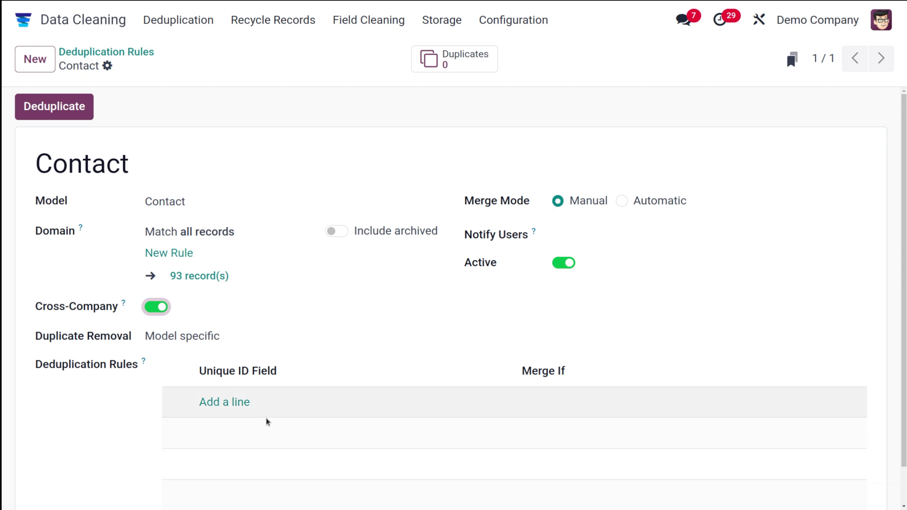
- Add a Name (Contact) Exact Match line to the Contact rule and save it
scroll(266, 423, "down", 1)
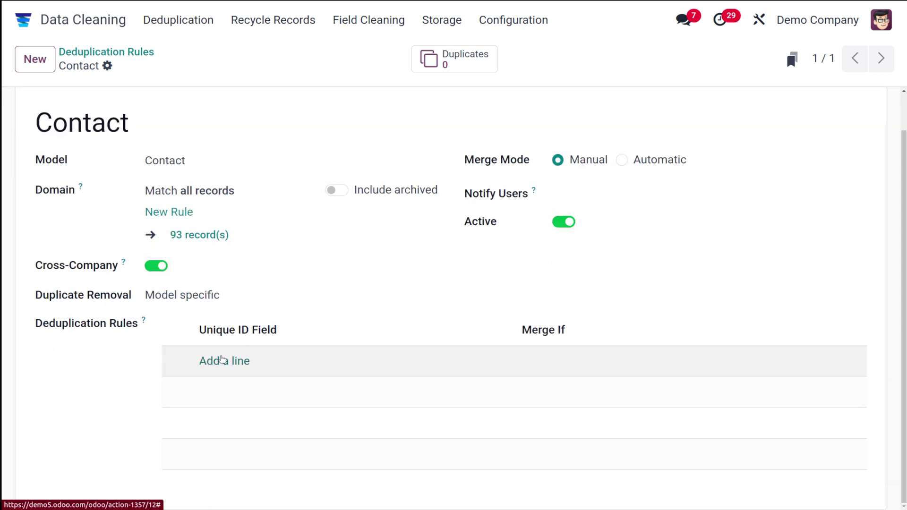
left_click(222, 360)
type("n")
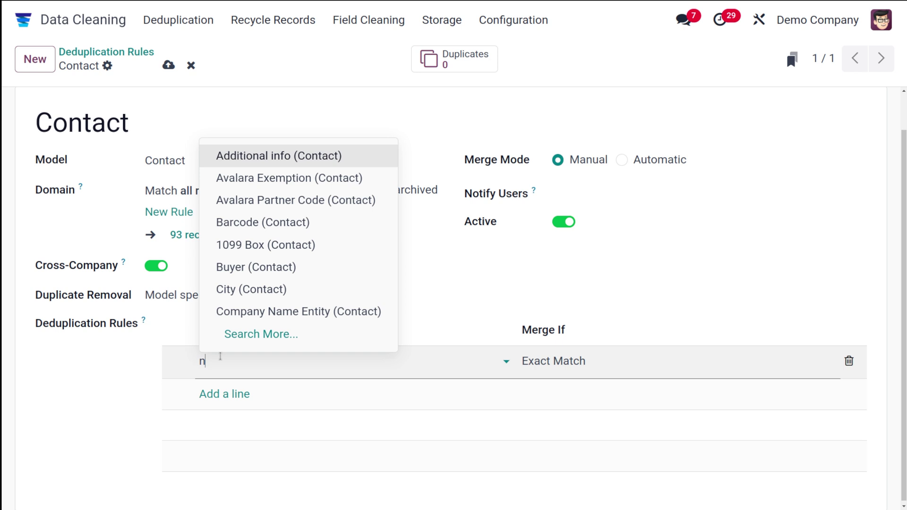
type("ame")
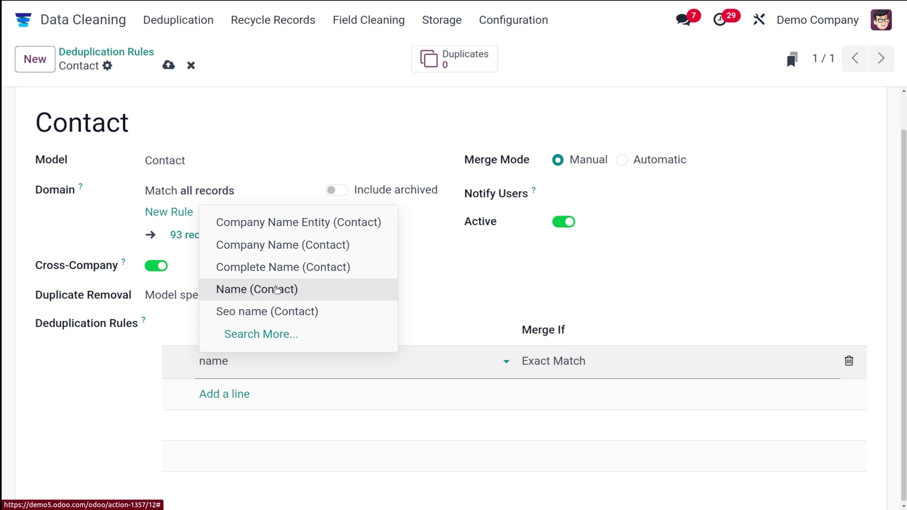
left_click(277, 290)
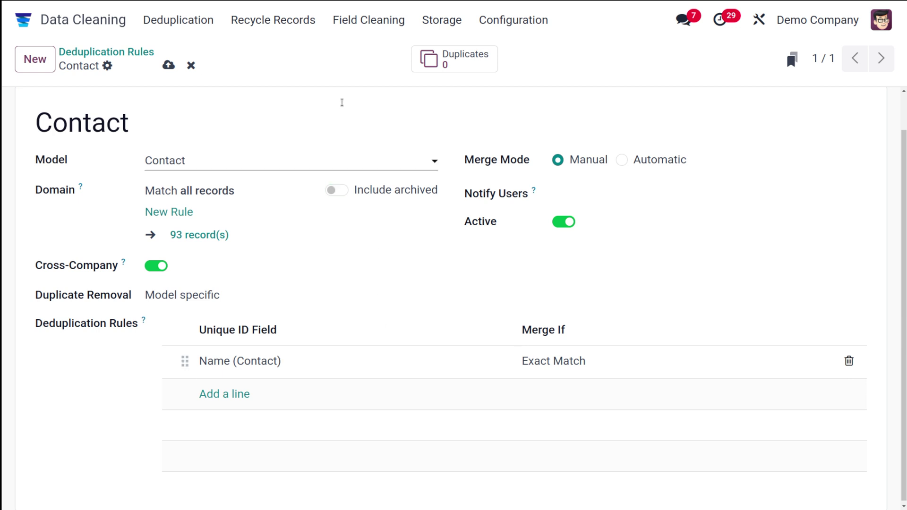
left_click(168, 65)
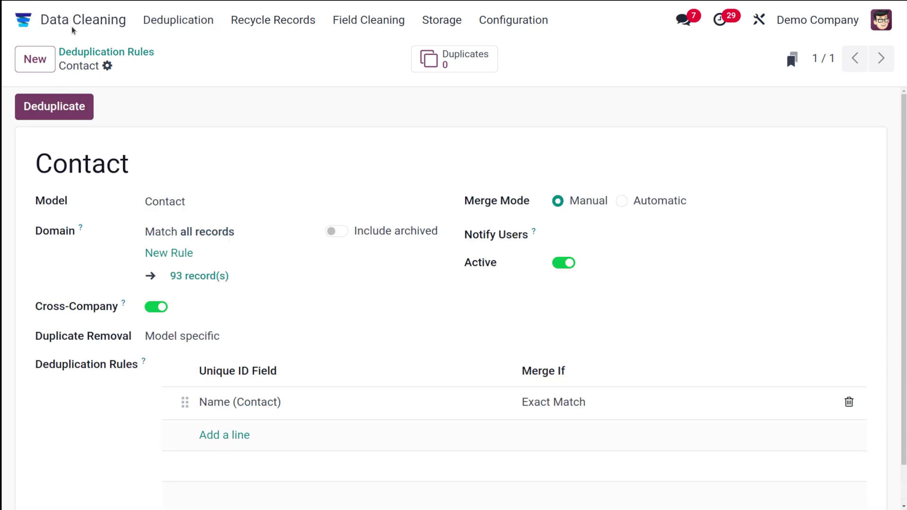
- Return to the home screen and open the Contacts app
left_click(29, 20)
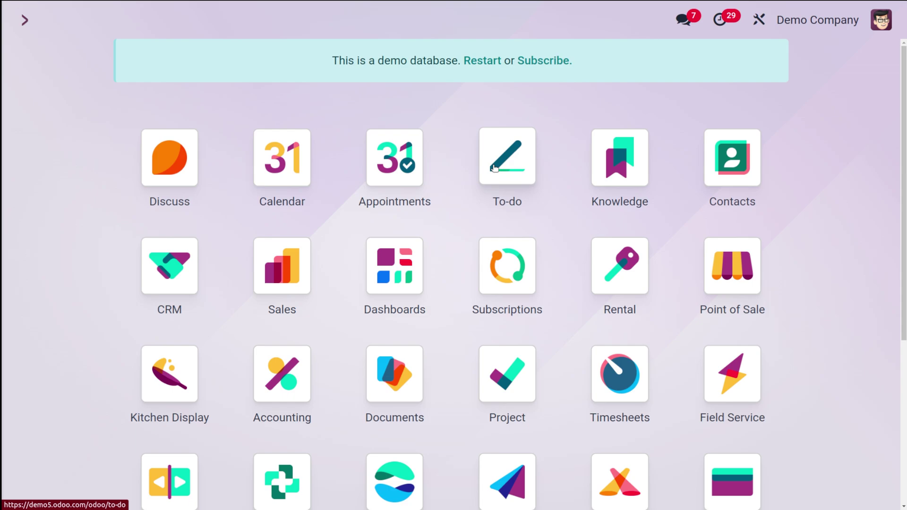
left_click(615, 252)
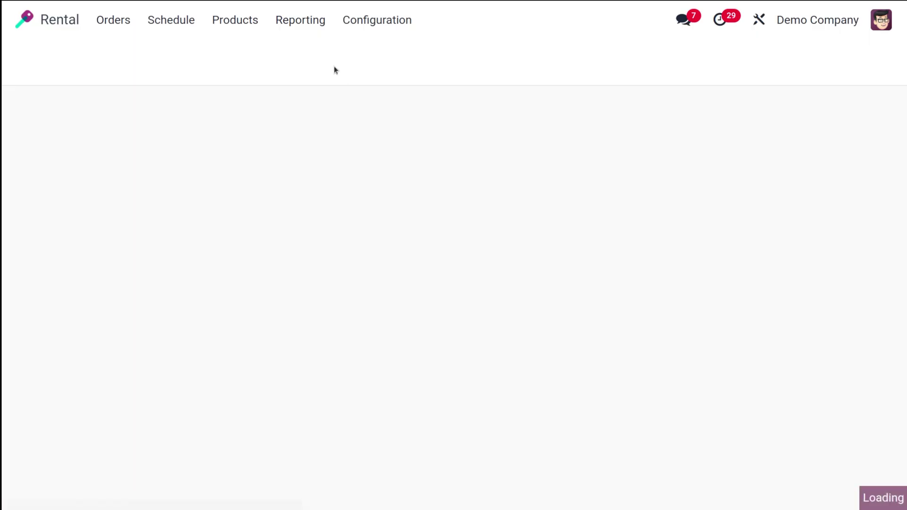
left_click(24, 21)
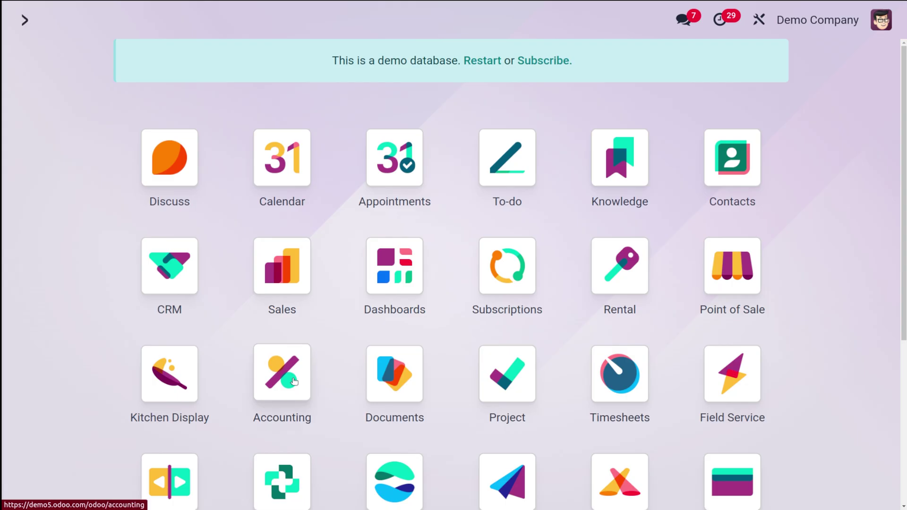
type("co")
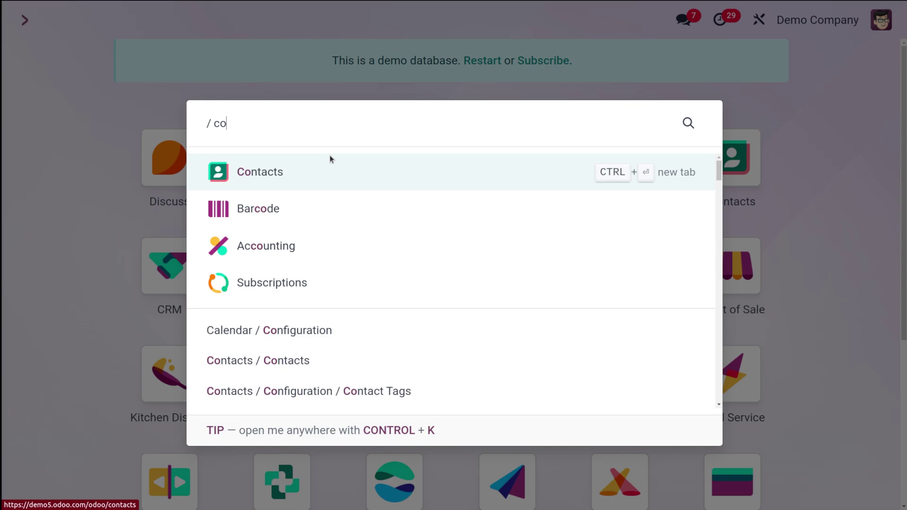
left_click(321, 165)
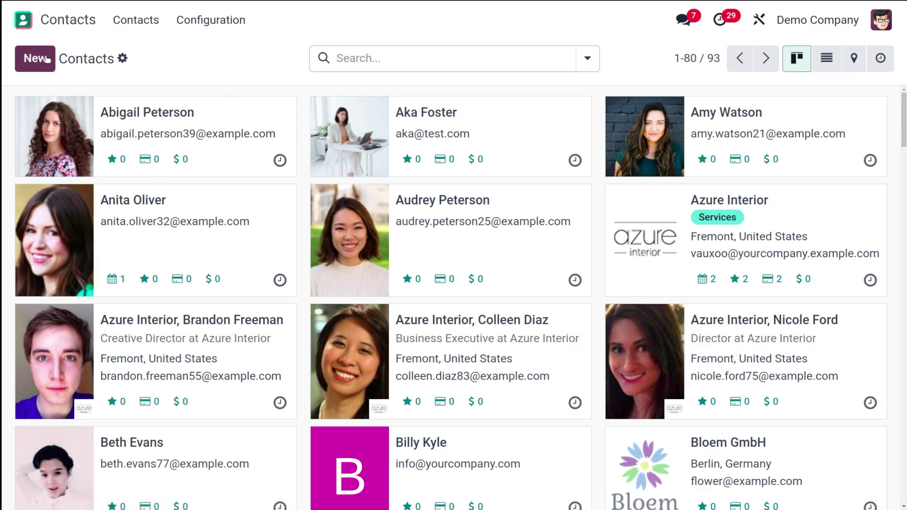
- Create and save two individual contacts, both named 'tom'
left_click(46, 59)
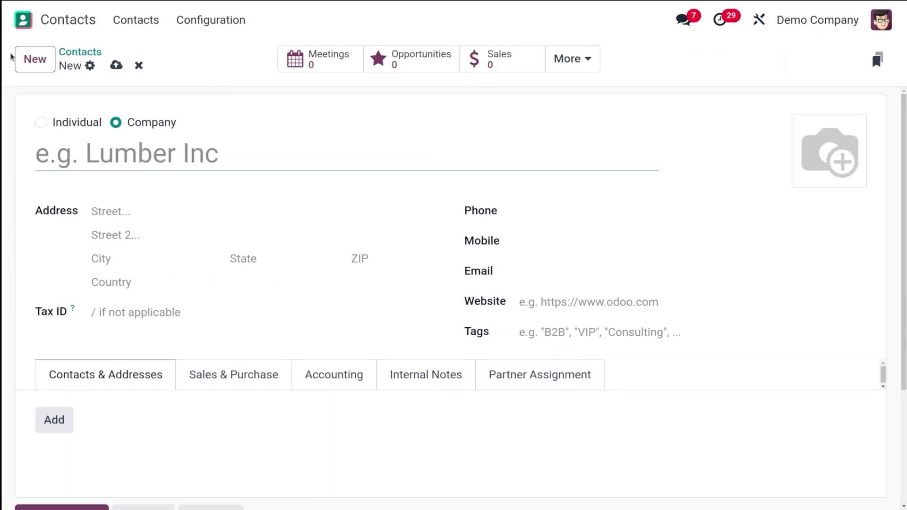
type("tom")
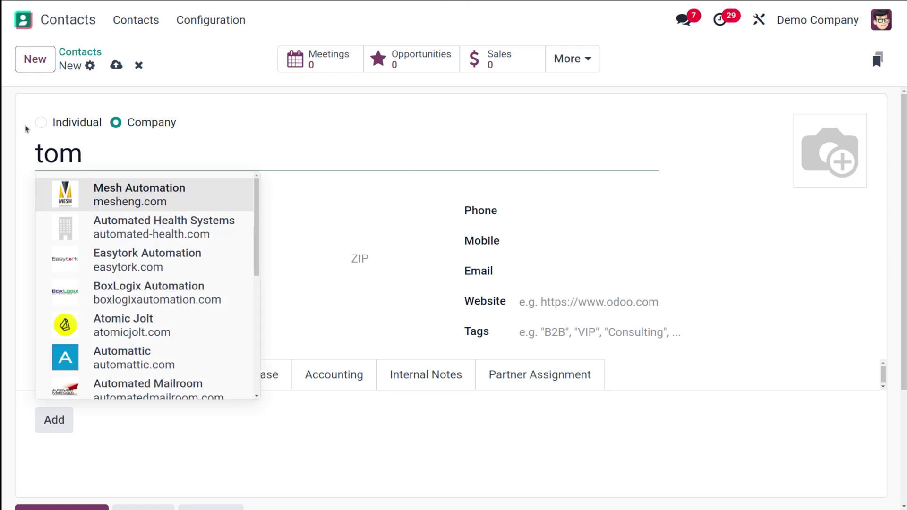
left_click(40, 124)
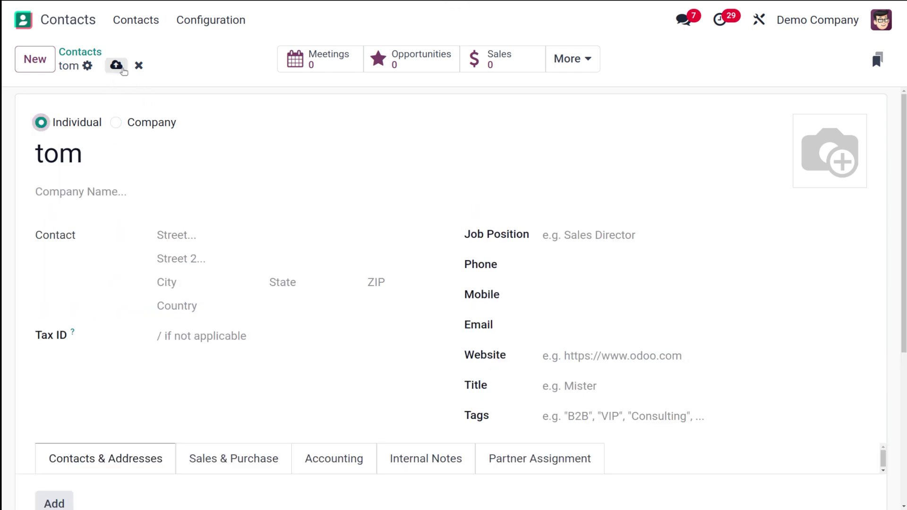
left_click(116, 66)
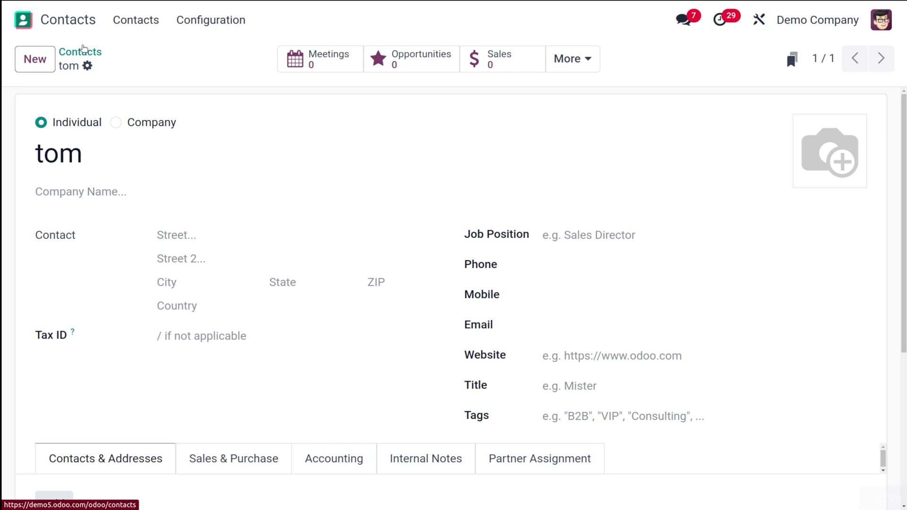
left_click(31, 55)
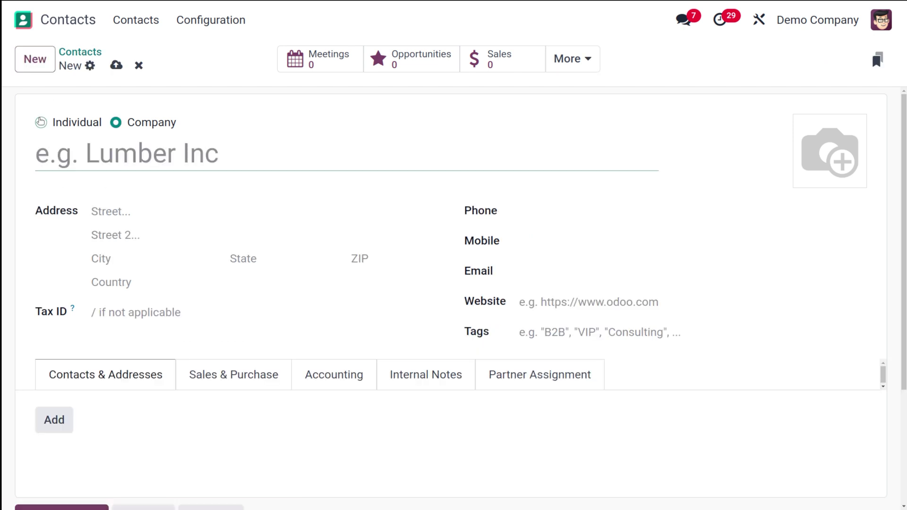
left_click(40, 122)
left_click(93, 169)
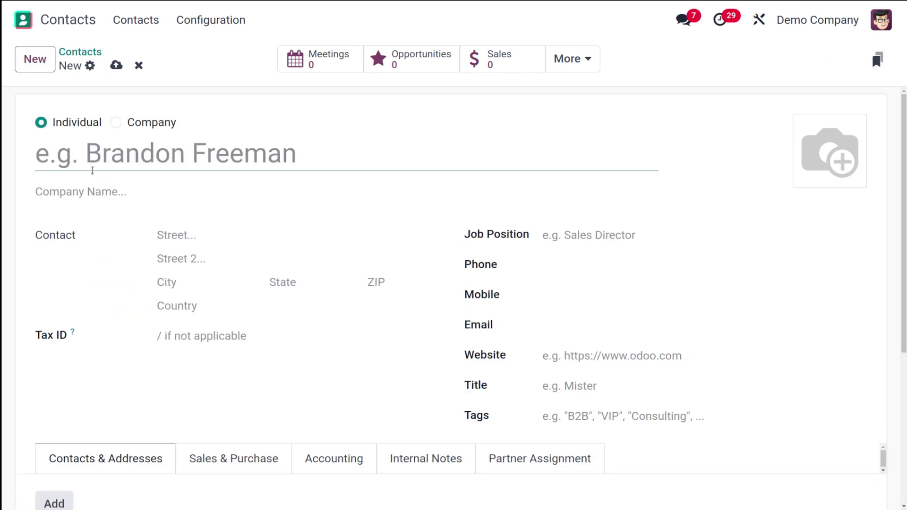
type("tom")
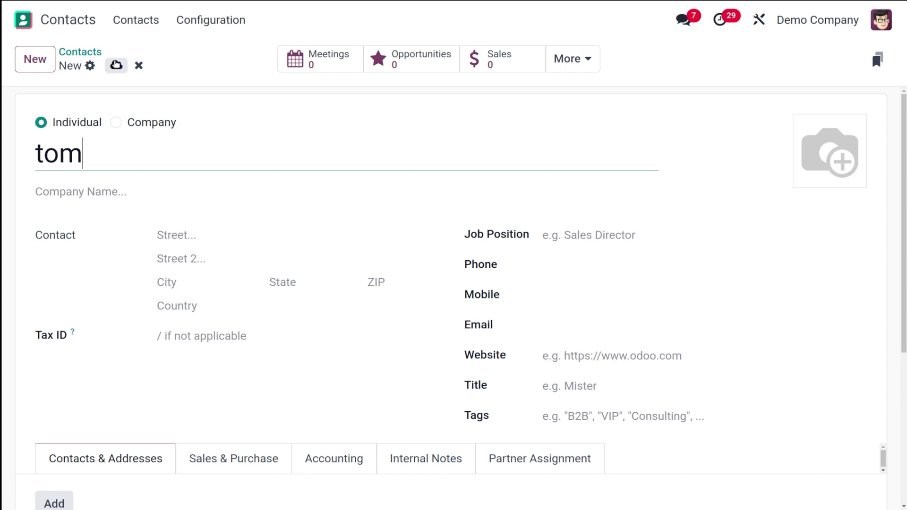
left_click(115, 64)
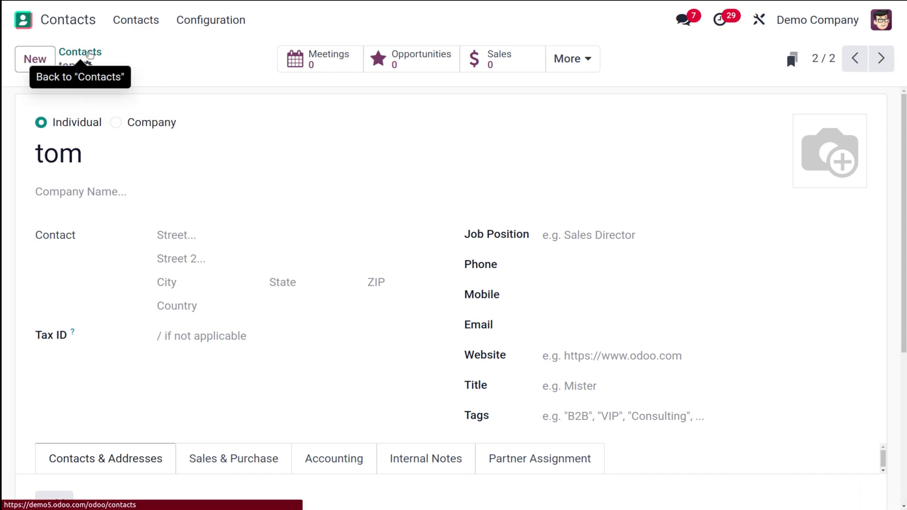
- Filter the contacts list by name 'tom', then go back to the apps home screen
left_click(90, 55)
type("tom")
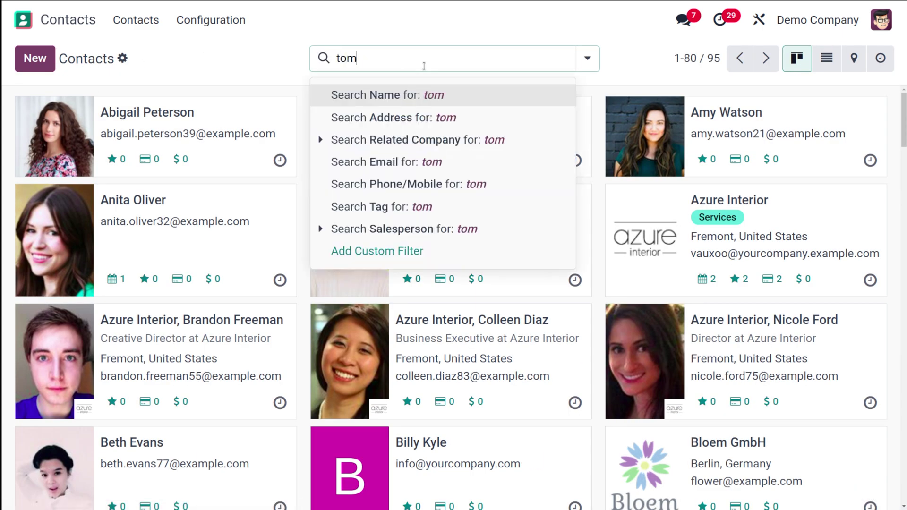
key("Return")
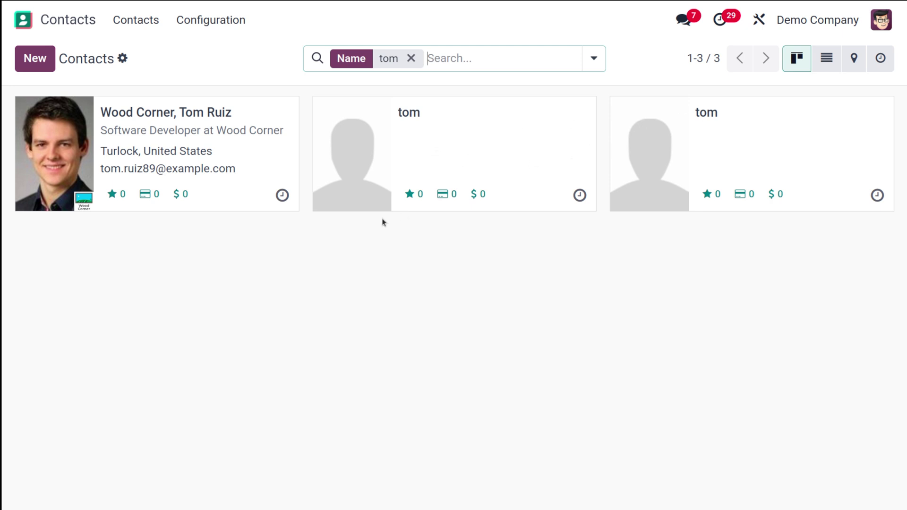
left_click(22, 20)
- In Data Cleaning, open the Contact deduplication rule and run Deduplicate
type("da")
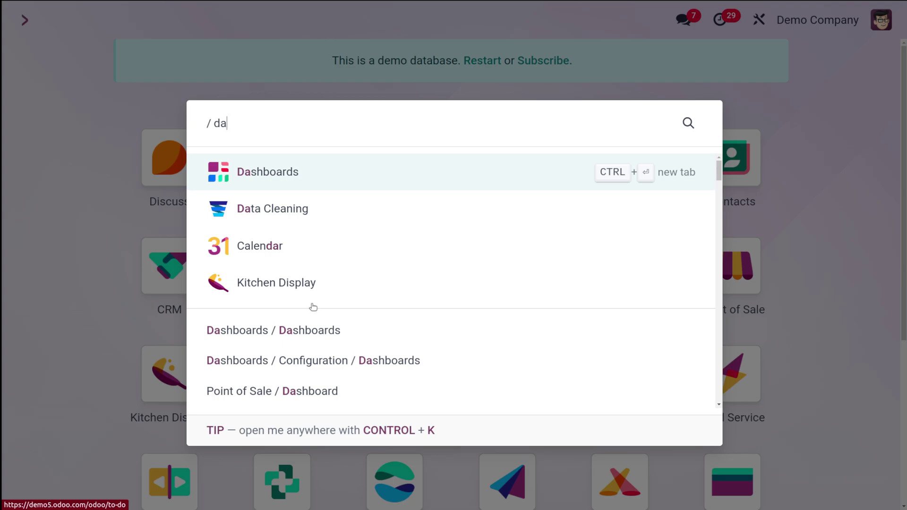
left_click(307, 215)
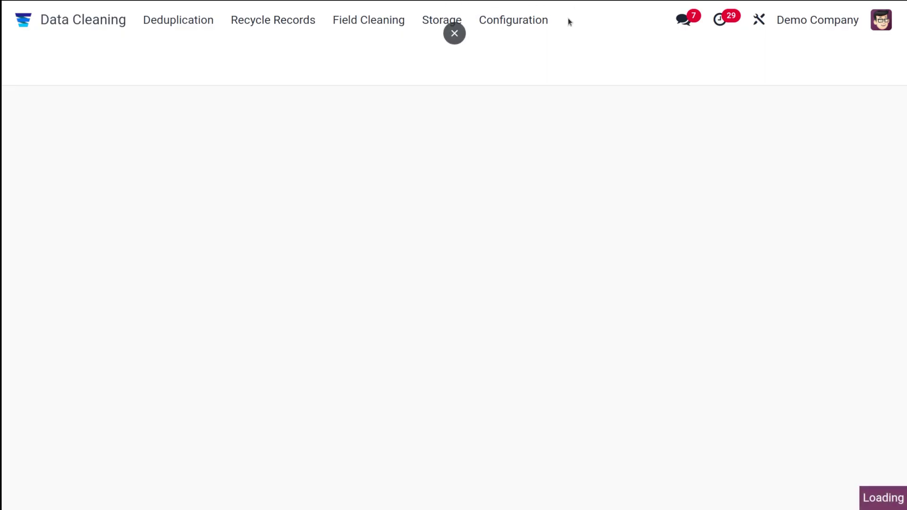
left_click(493, 18)
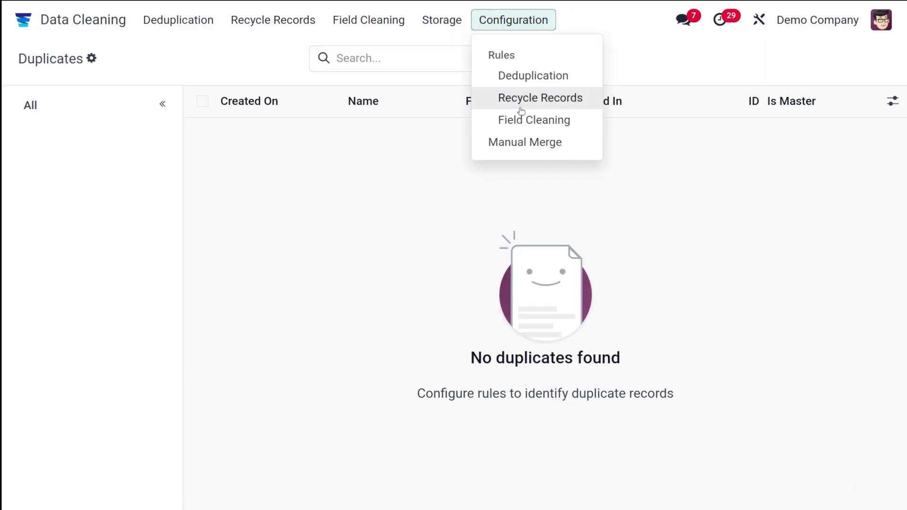
left_click(525, 75)
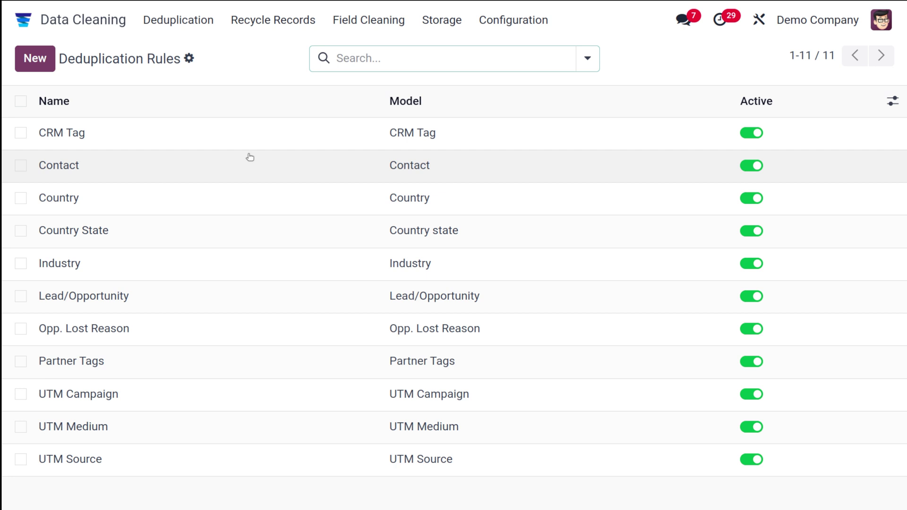
left_click(251, 169)
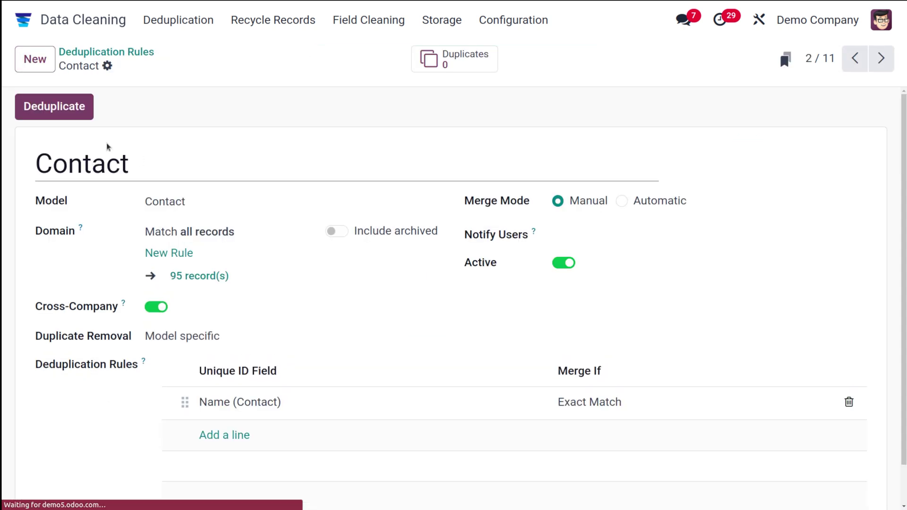
left_click(61, 111)
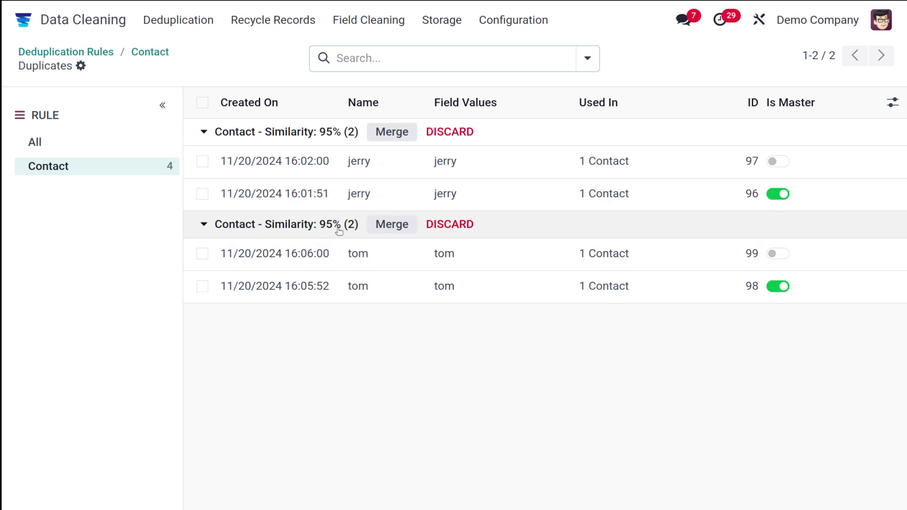
- Discard the jerry duplicate group, confirm merging the two tom contacts, then return home
left_click(450, 131)
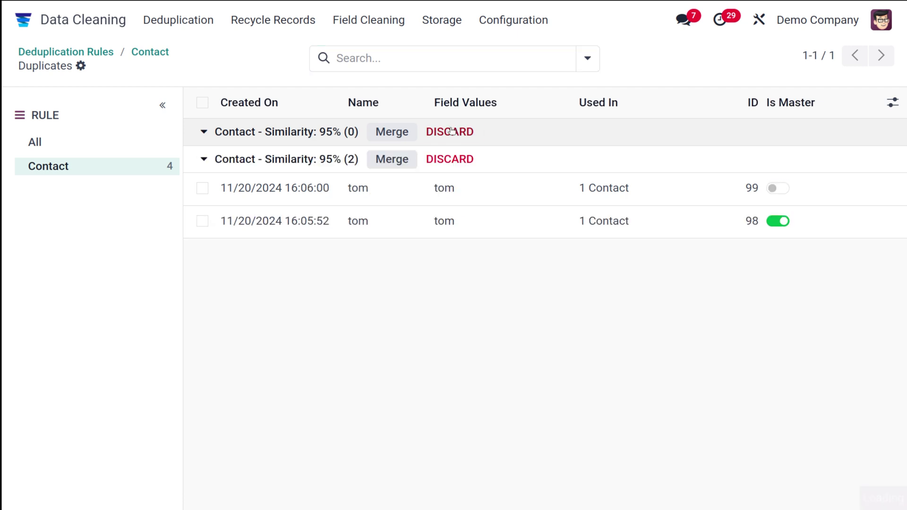
left_click(397, 162)
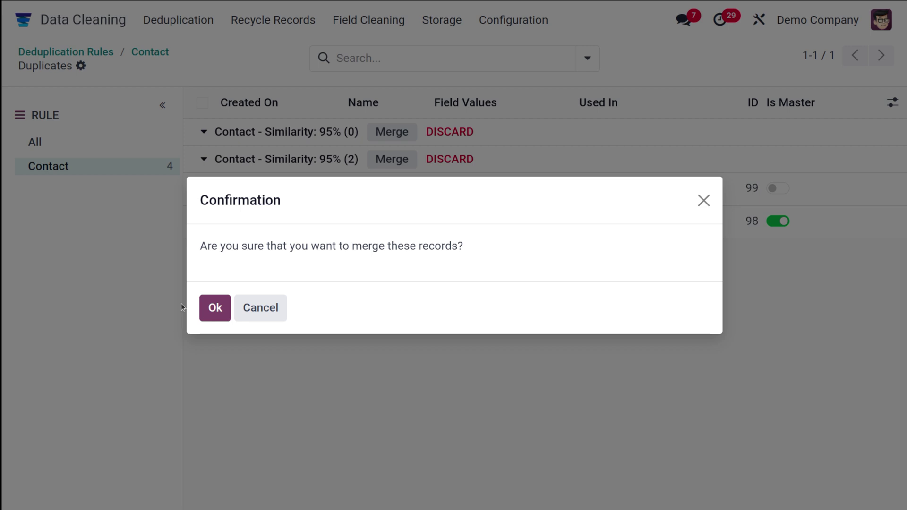
left_click(229, 306)
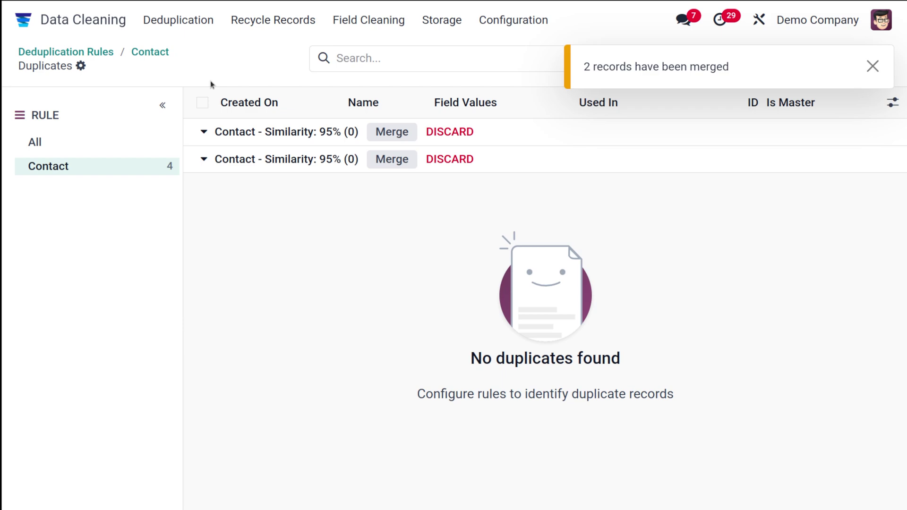
left_click(24, 21)
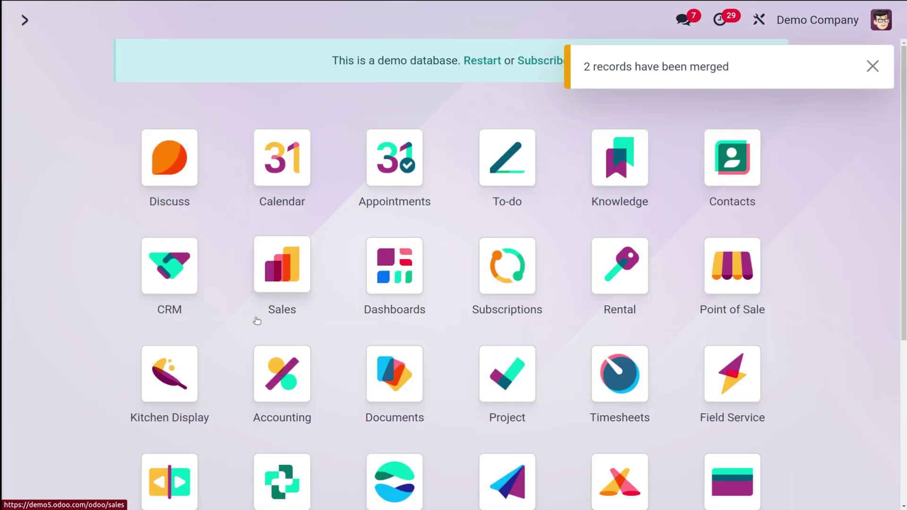
type("co")
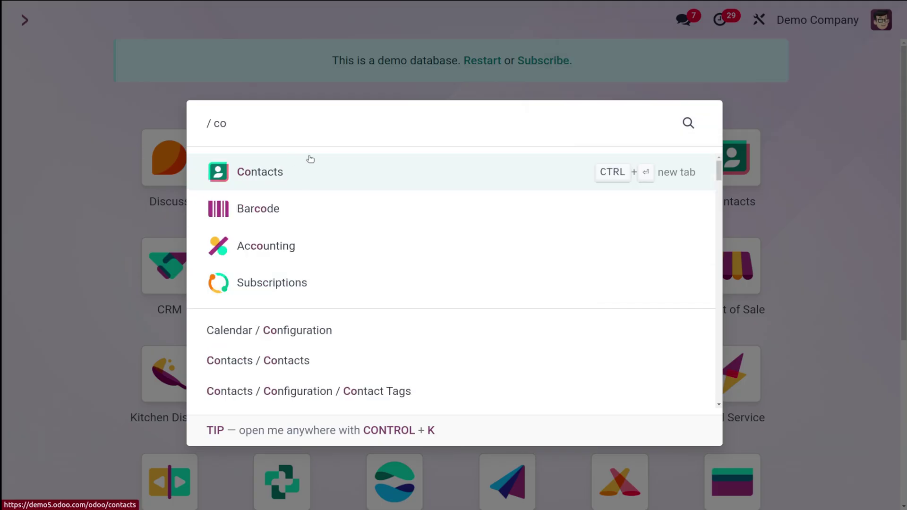
left_click(305, 173)
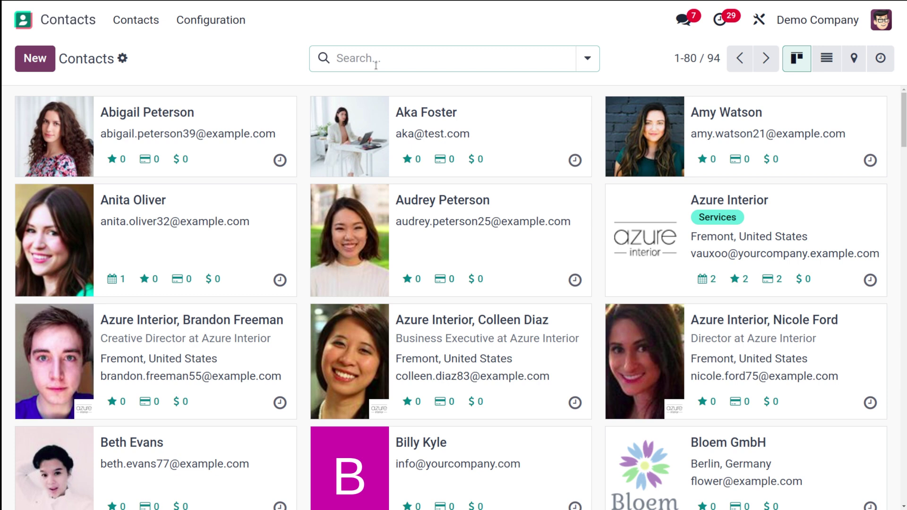
type("tom")
key("Return")
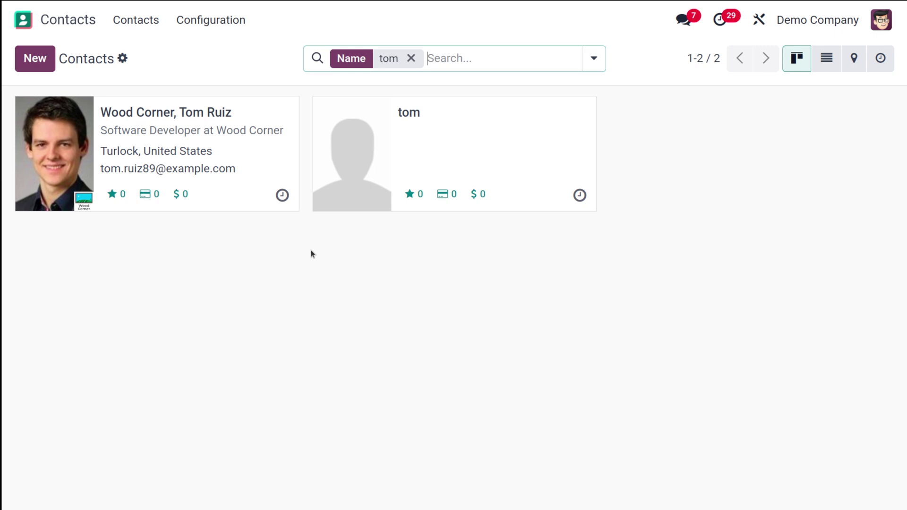
left_click(24, 21)
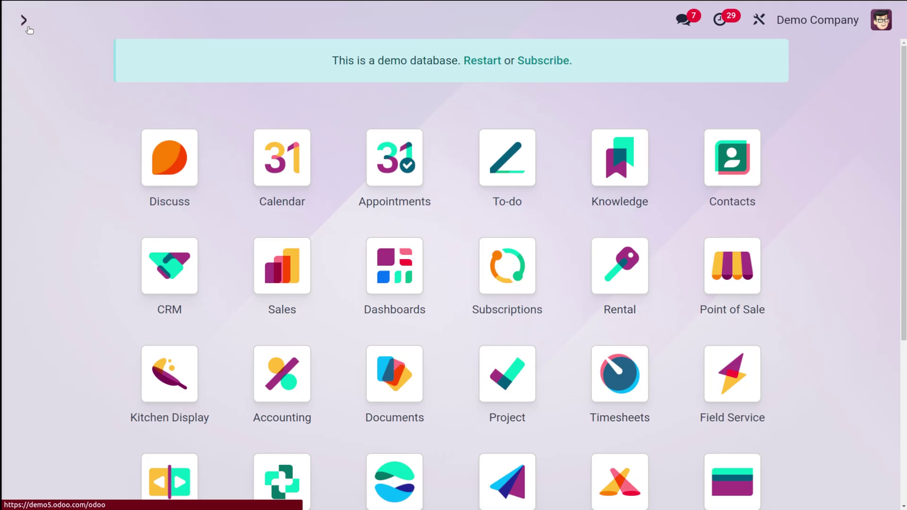
scroll(529, 259, "down", 5)
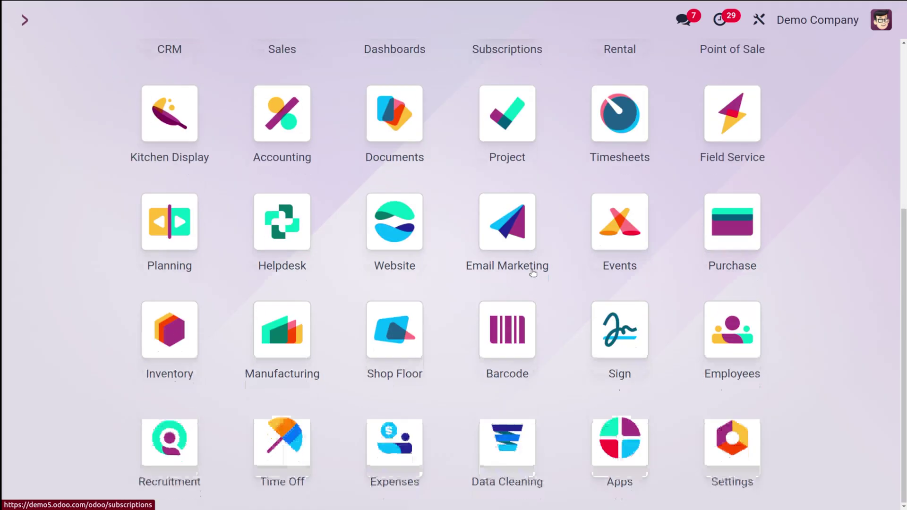